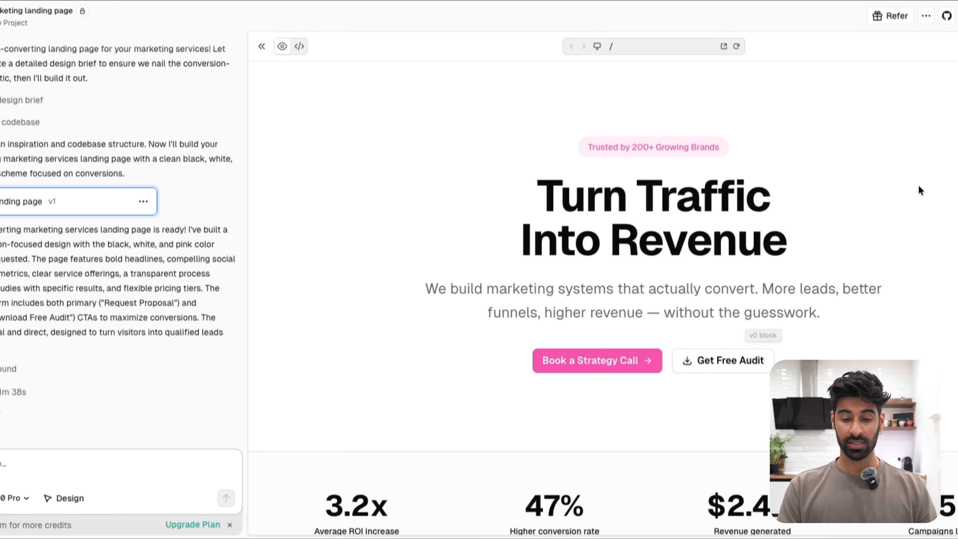
# - Review the generated landing page preview from the hero through services, process, results and pricing to the contact form
pyautogui.scroll(-5, 919, 185)
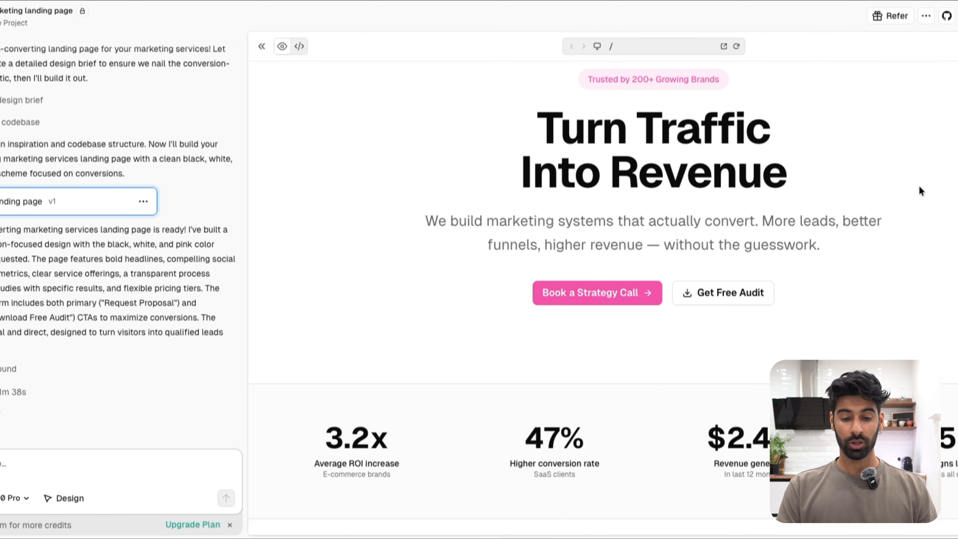
pyautogui.scroll(-6, 919, 186)
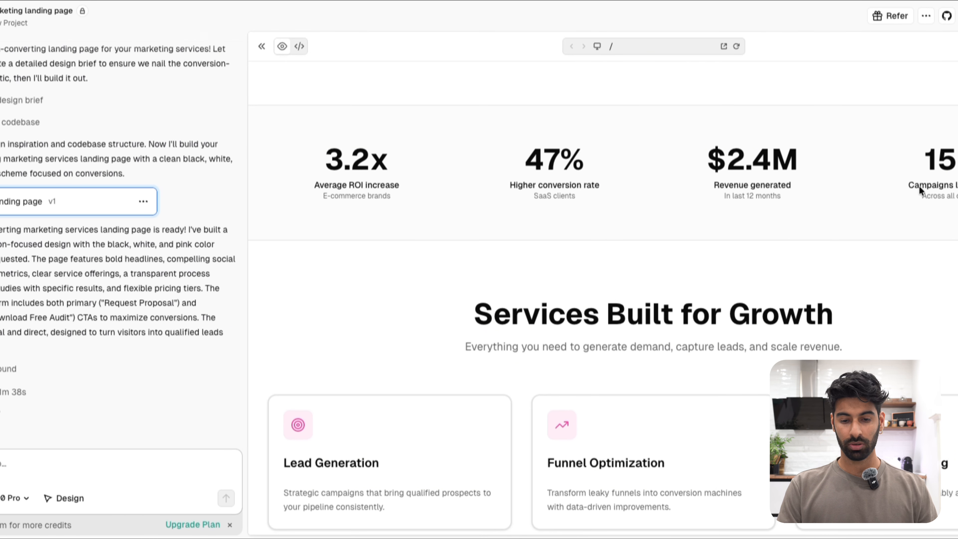
pyautogui.scroll(-7, 919, 185)
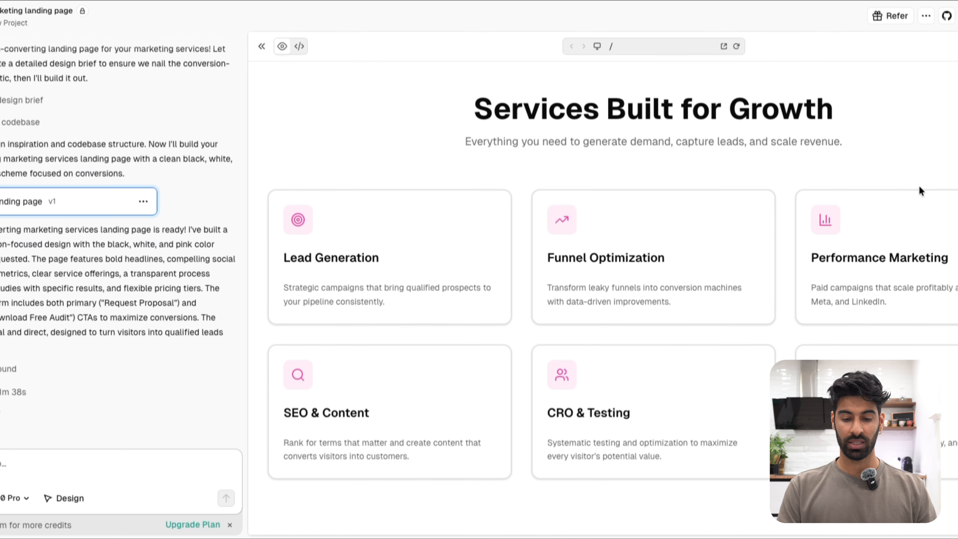
pyautogui.scroll(-9, 919, 185)
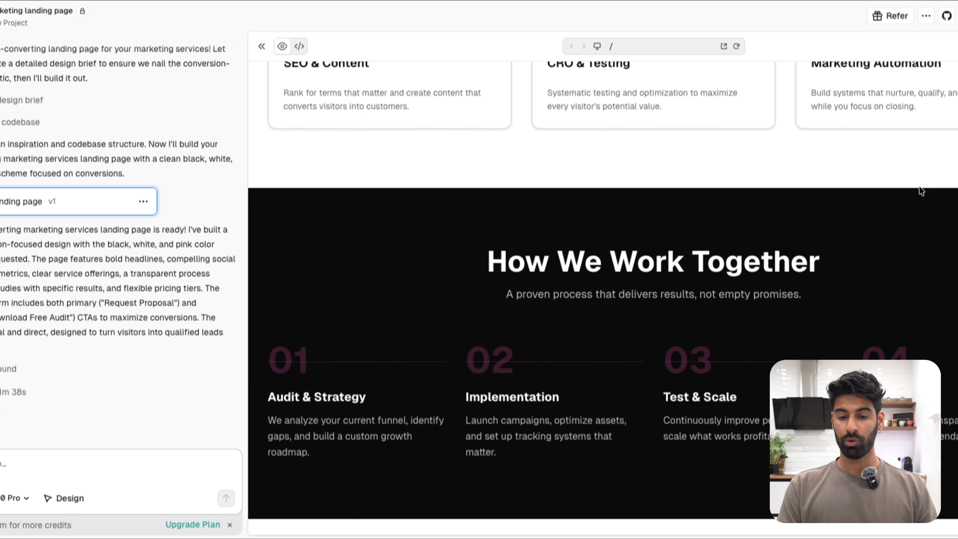
pyautogui.scroll(-10, 919, 187)
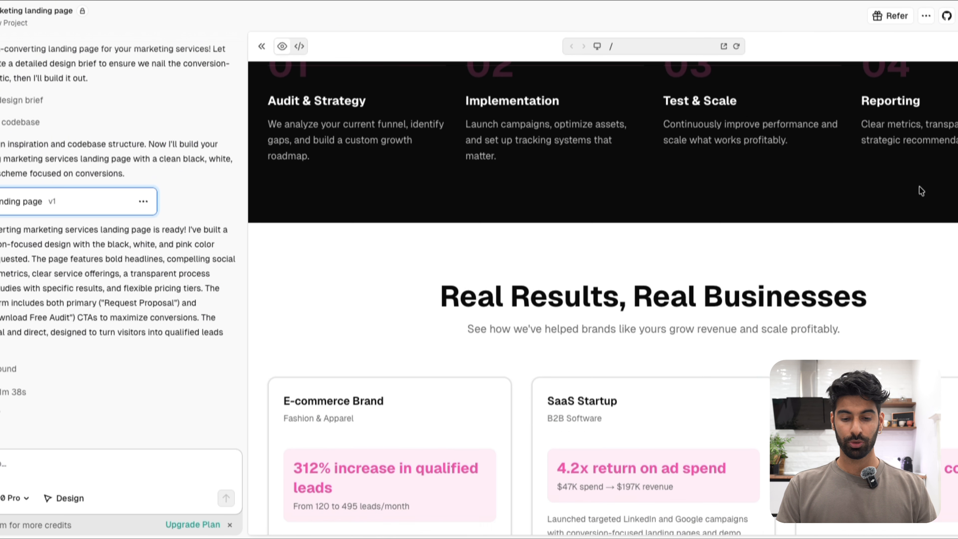
pyautogui.scroll(-6, 919, 186)
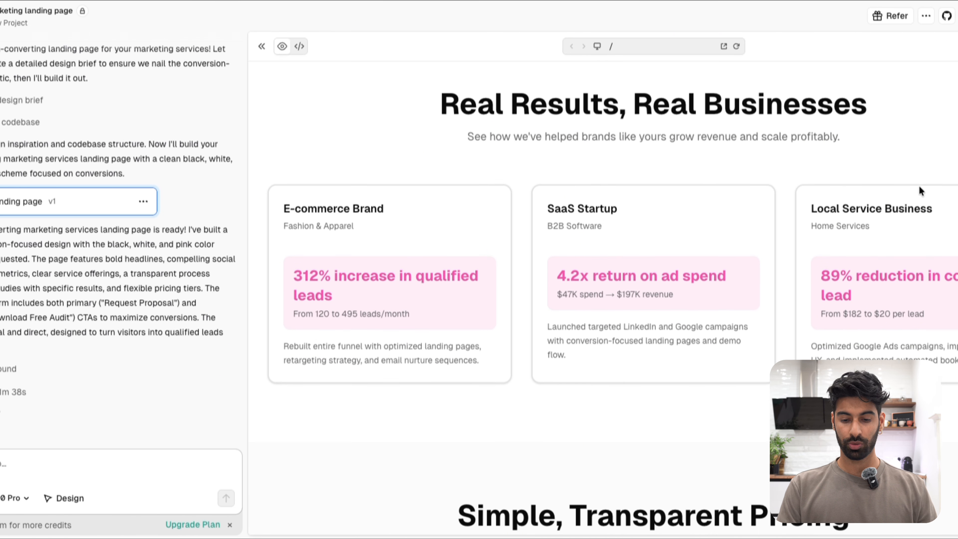
pyautogui.scroll(-6, 919, 186)
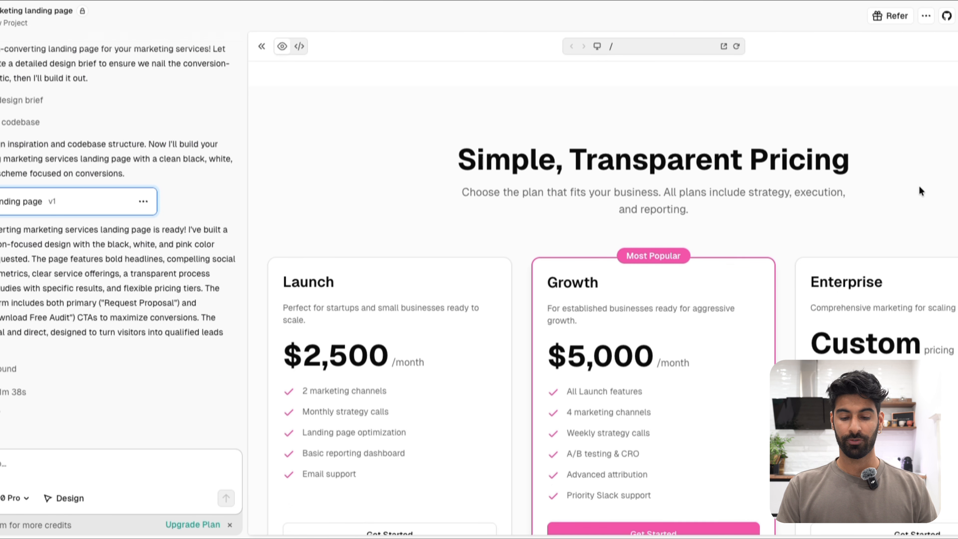
pyautogui.scroll(-9, 920, 186)
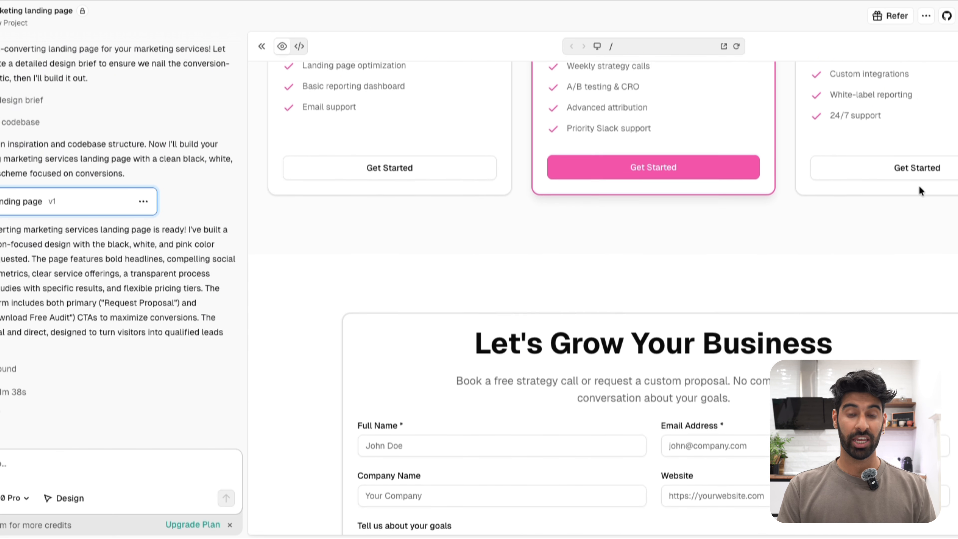
pyautogui.scroll(-8, 919, 186)
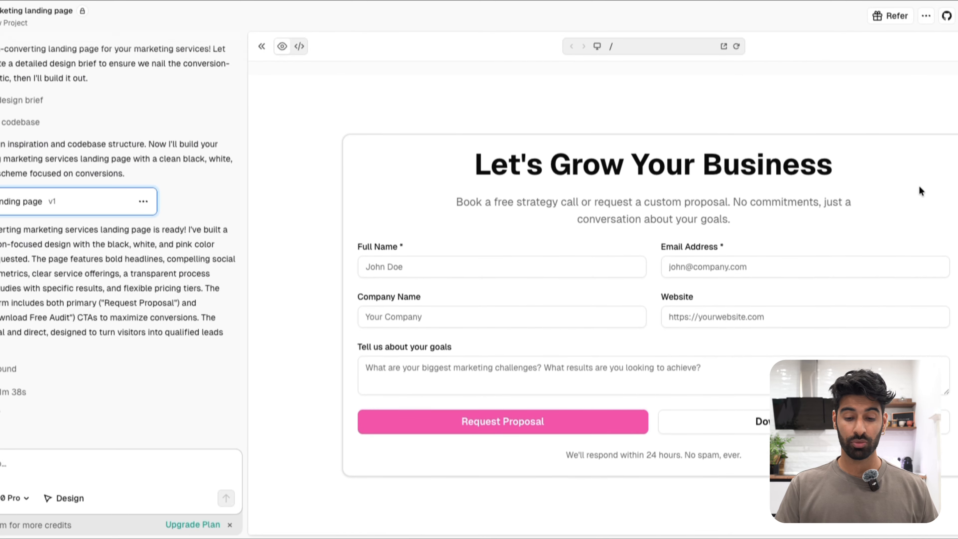
pyautogui.scroll(5, 919, 185)
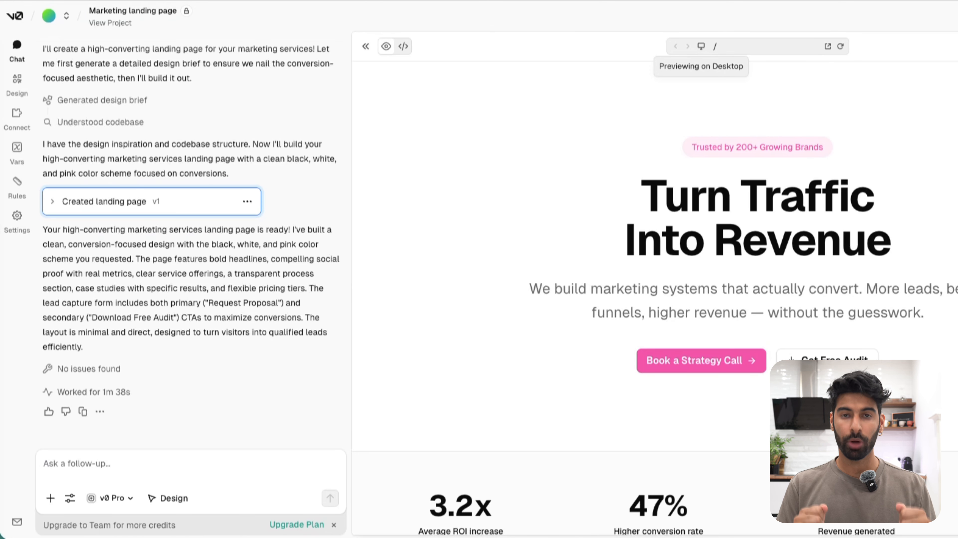
# - Begin a follow-up prompt listing adjustments, with item 1 asking for a header section with "Services", "Pricing" and "Contact"
pyautogui.click(117, 465)
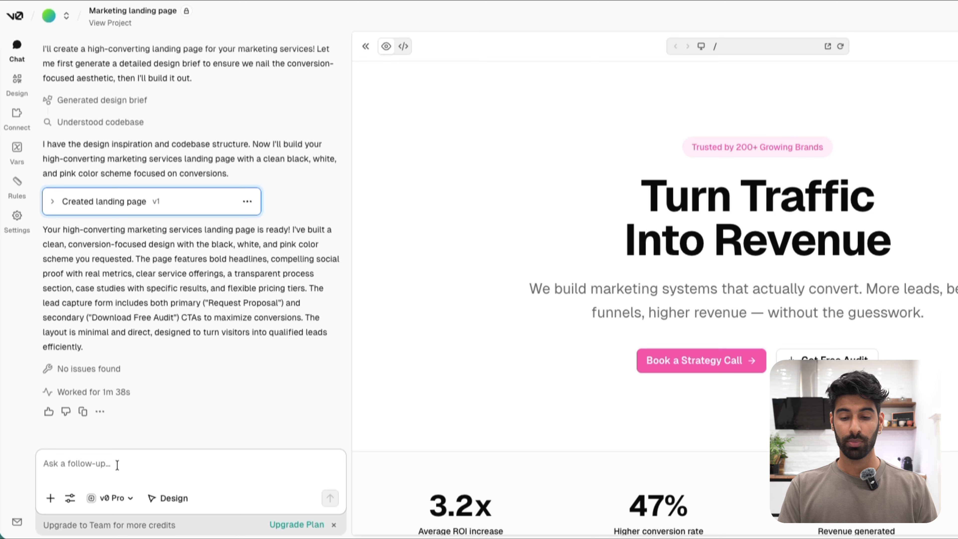
pyautogui.write('this looks good but now I w')
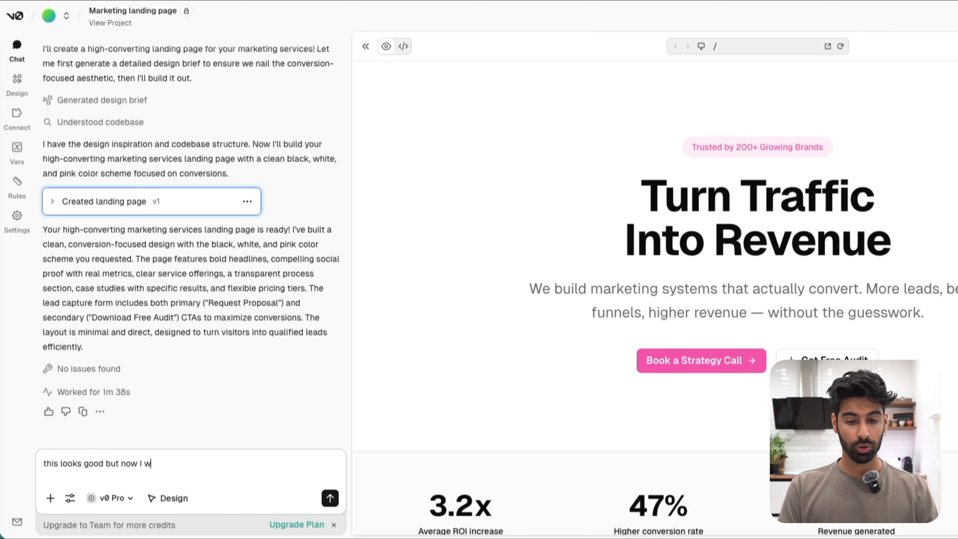
pyautogui.write('ant to make the following adjustments:')
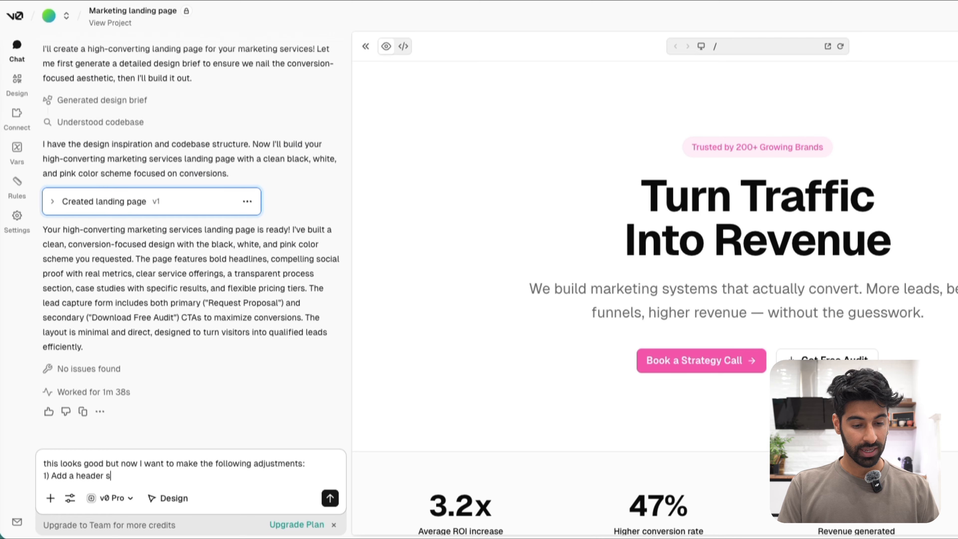
pyautogui.write('"Services", "P')
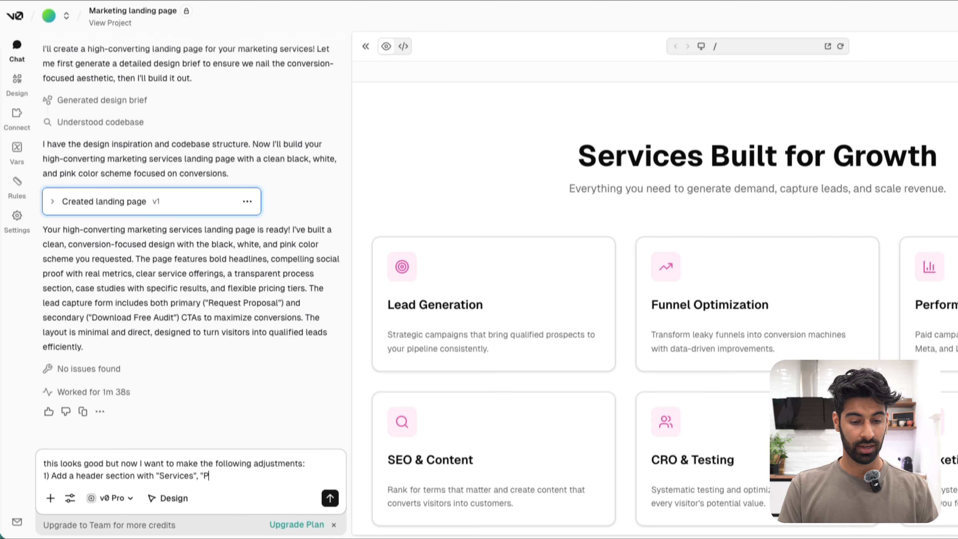
pyautogui.write(' and "Contact"')
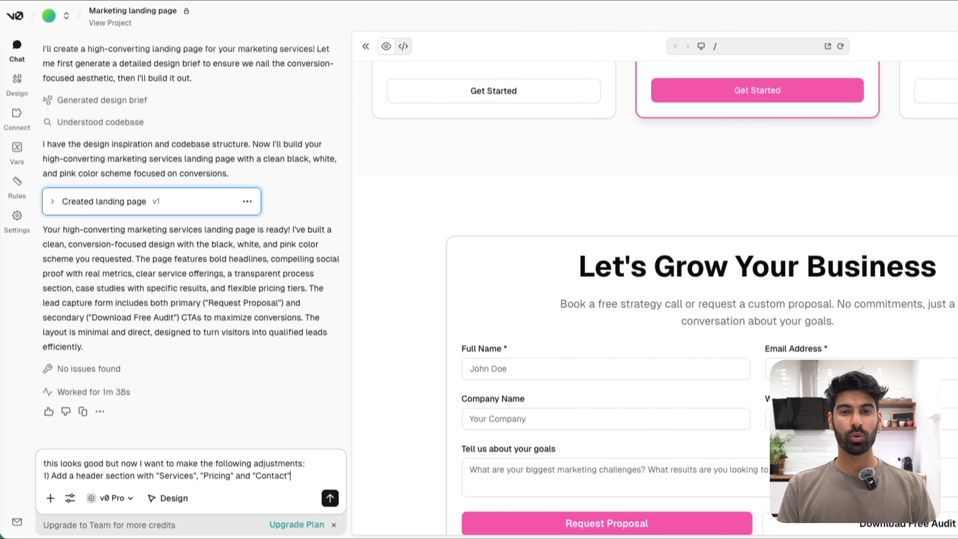
pyautogui.hotkey('shift', 'Return')
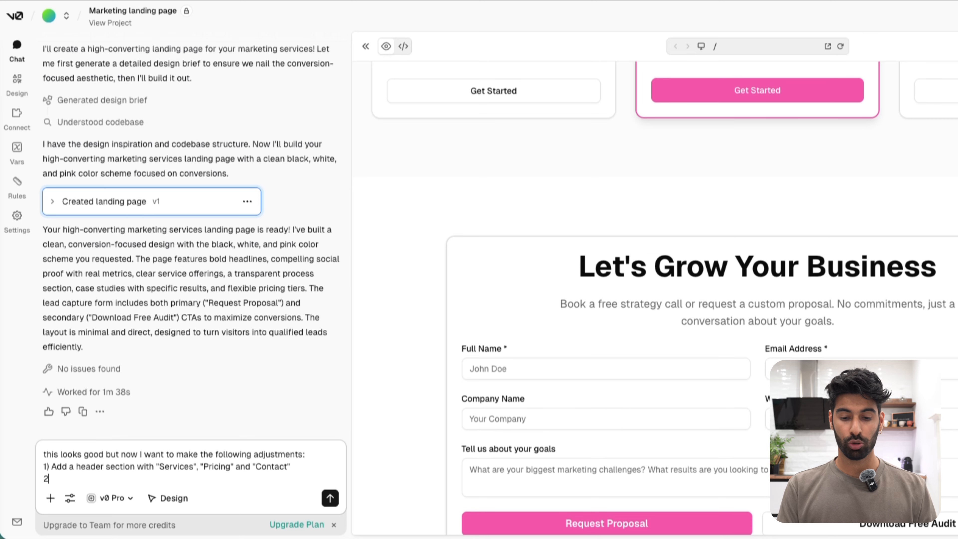
# - Add item 2 to the prompt: Change "Trusted by 200+ Growing Brands" to "Trusted by over 10 Brands"
pyautogui.scroll(15, 645, 427)
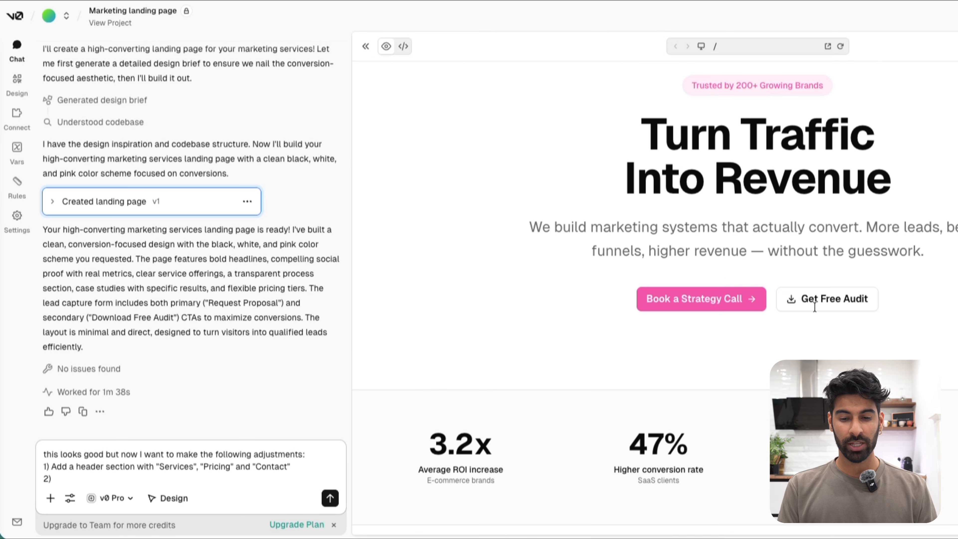
pyautogui.write('2)')
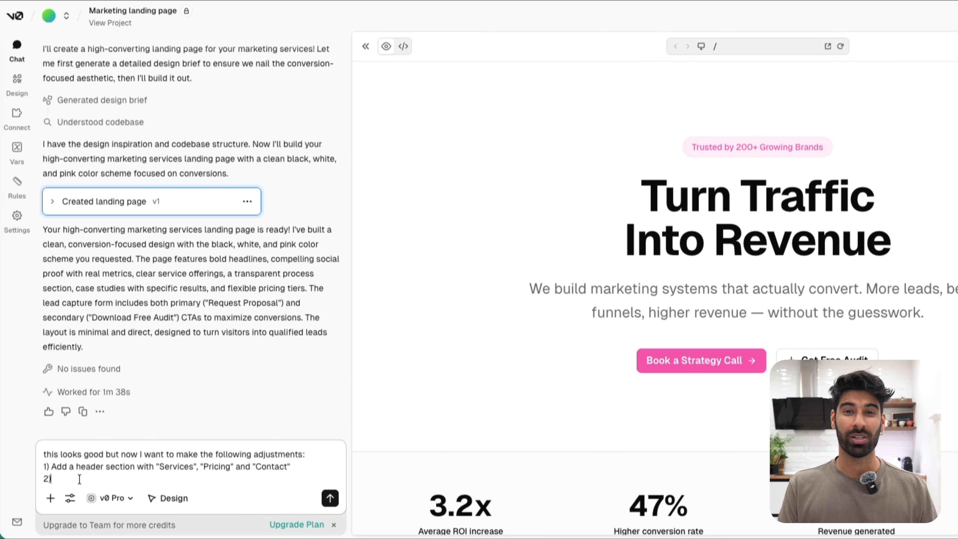
pyautogui.write(' Change "Truste')
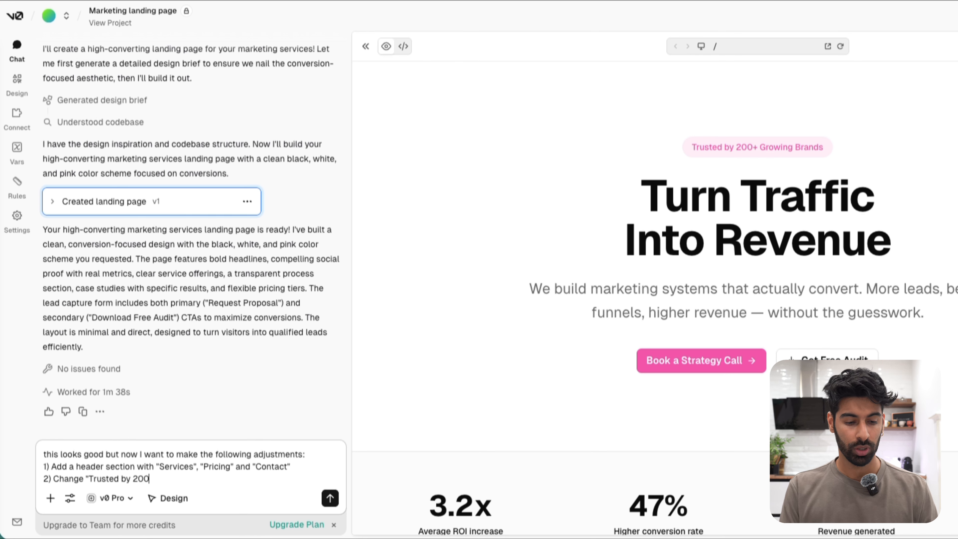
pyautogui.write('d by 200+ Growing')
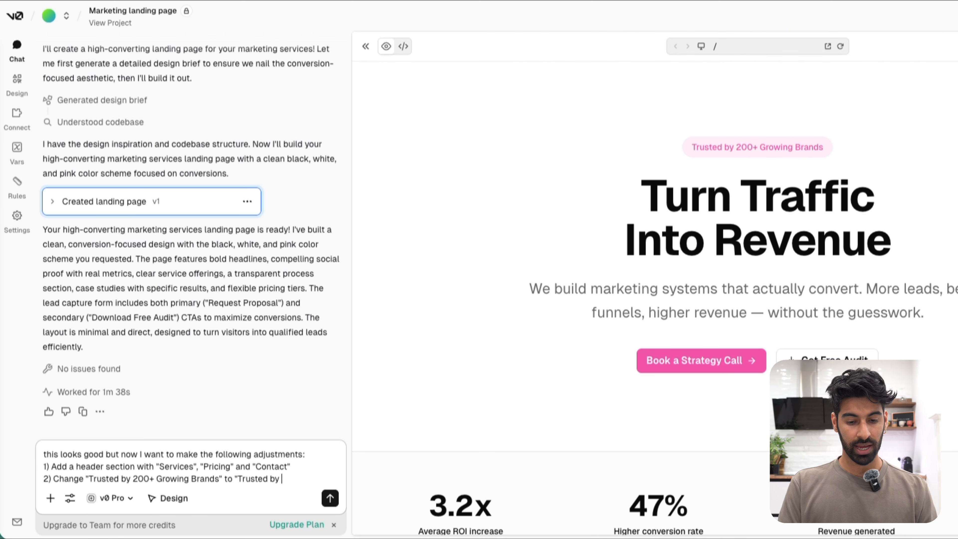
pyautogui.write('Brands"')
pyautogui.hotkey('shift', 'Return')
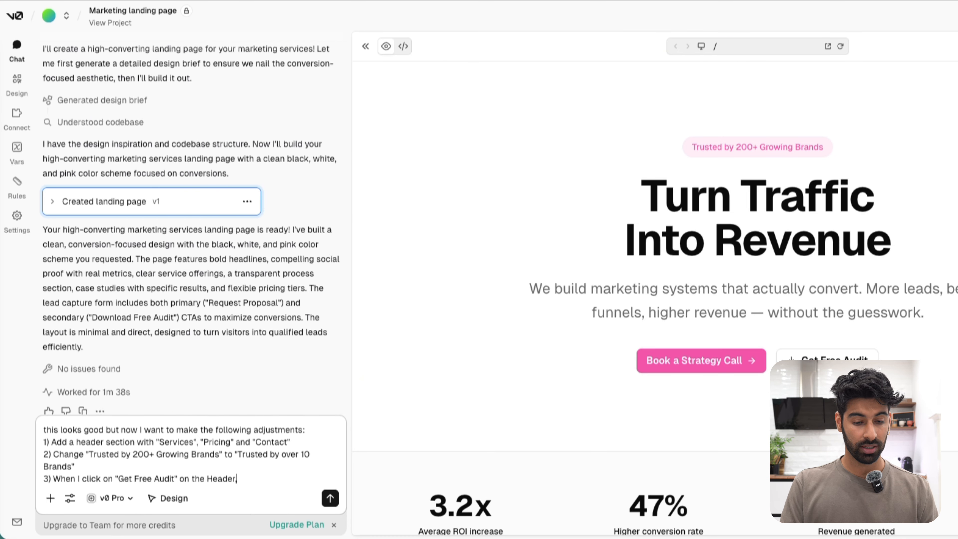
# - Add item 3, requesting that "Get Free Audit" on the Header open a new Blog page with temporary text about Marketing services, and submit the prompt
pyautogui.write('I want a new page to open up with a Bl')
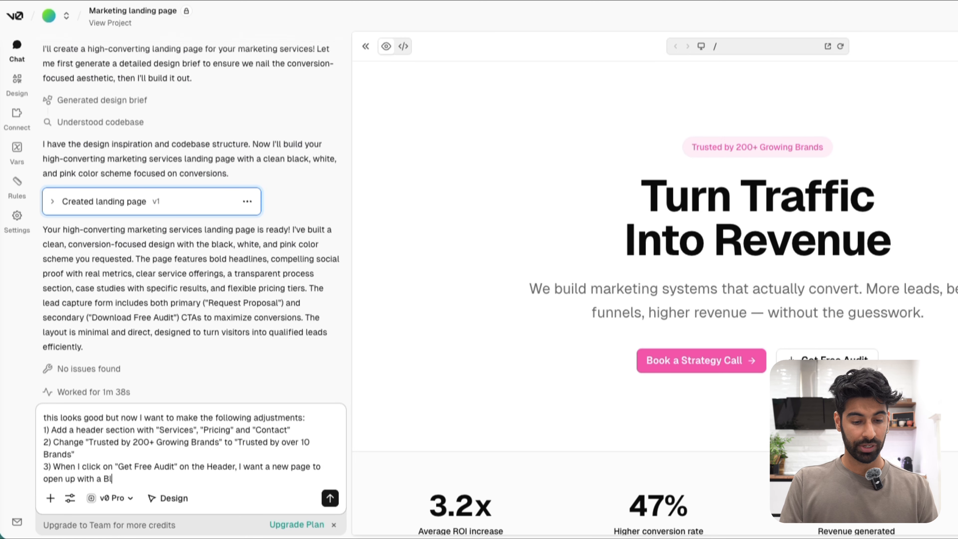
pyautogui.write('og. Add some tempora')
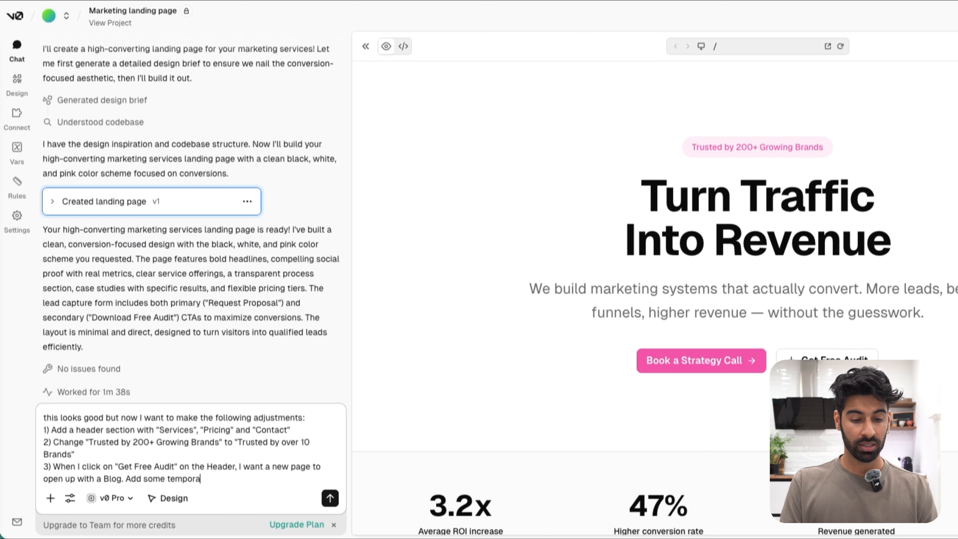
pyautogui.write('ry text about Marketing ser')
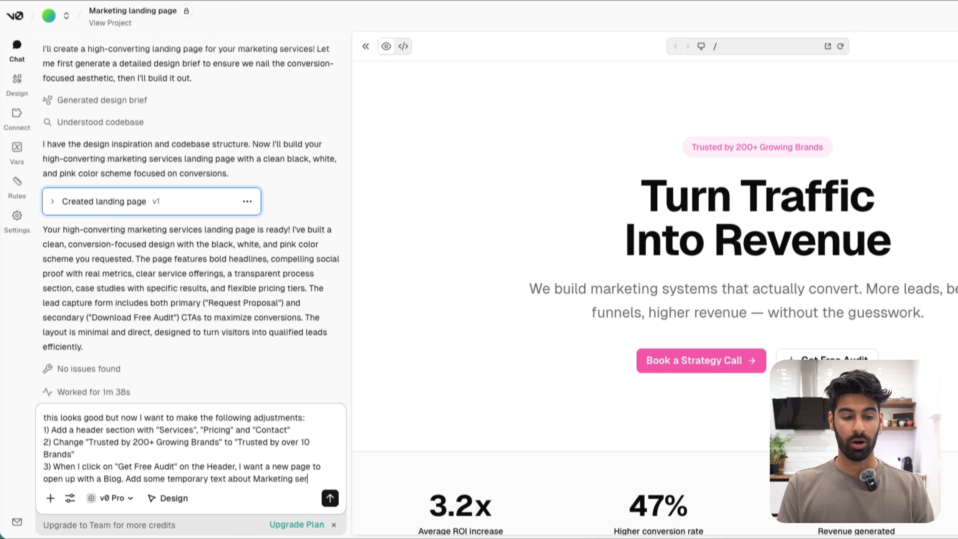
pyautogui.write('vices on it')
pyautogui.press('Return')
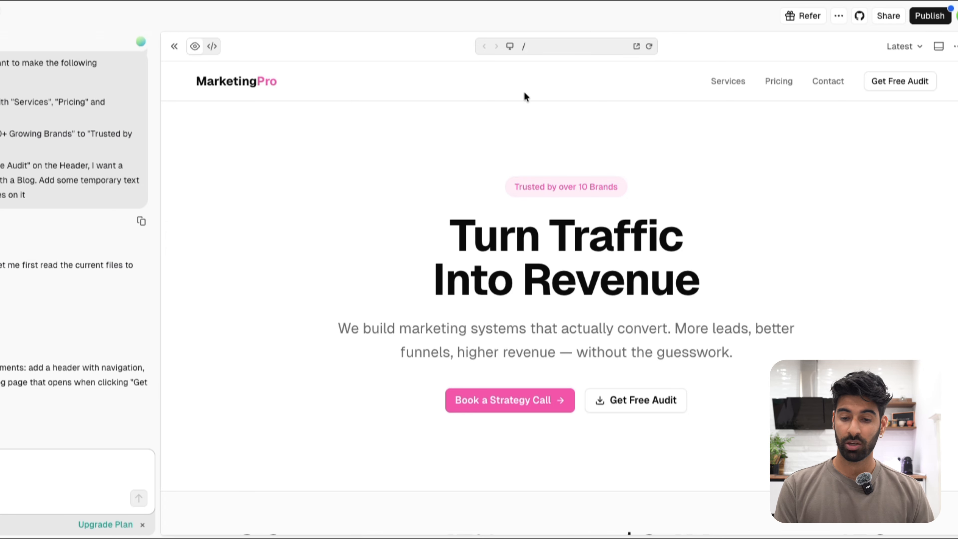
# - Test the Services, Pricing and Contact header links in the updated page preview, returning to the page's beginning
pyautogui.click(725, 84)
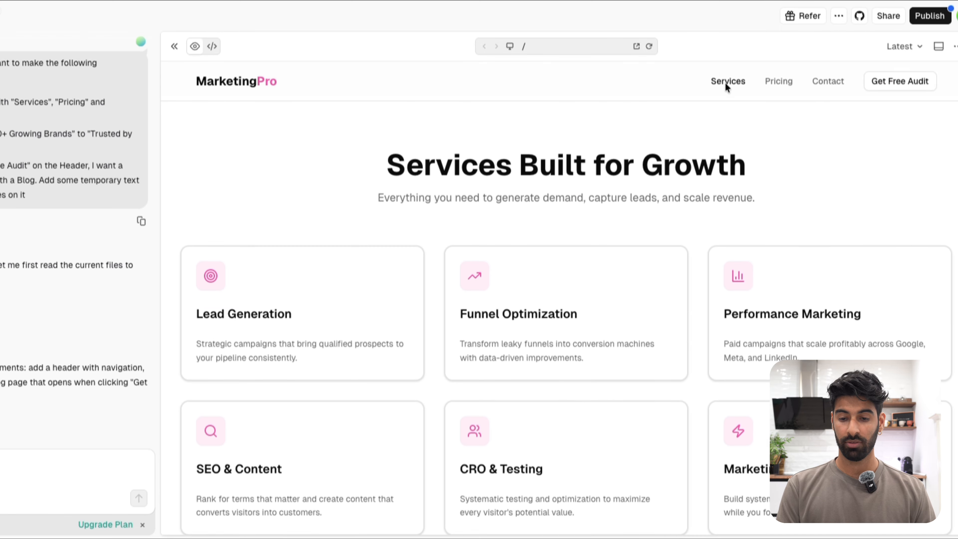
pyautogui.scroll(10, 753, 128)
pyautogui.click(784, 81)
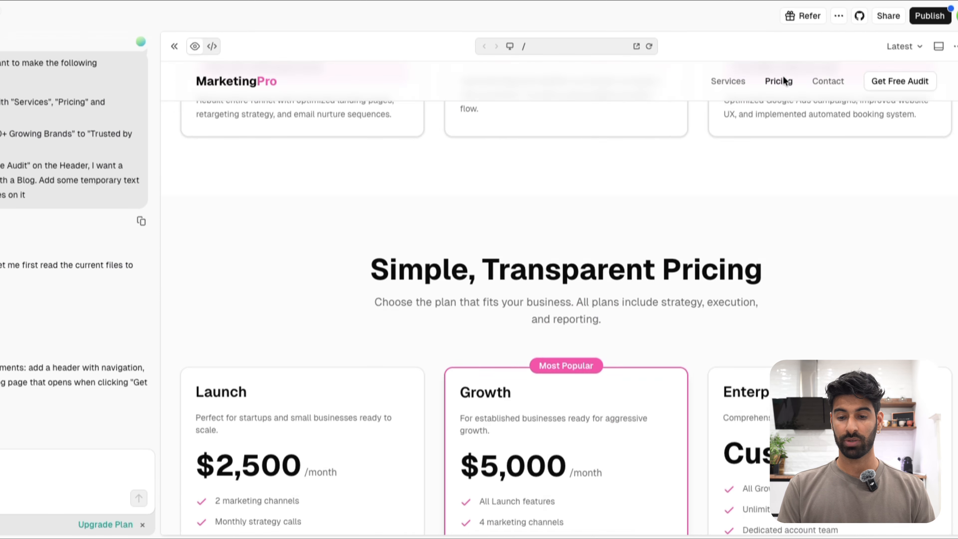
pyautogui.scroll(10, 752, 175)
pyautogui.click(827, 83)
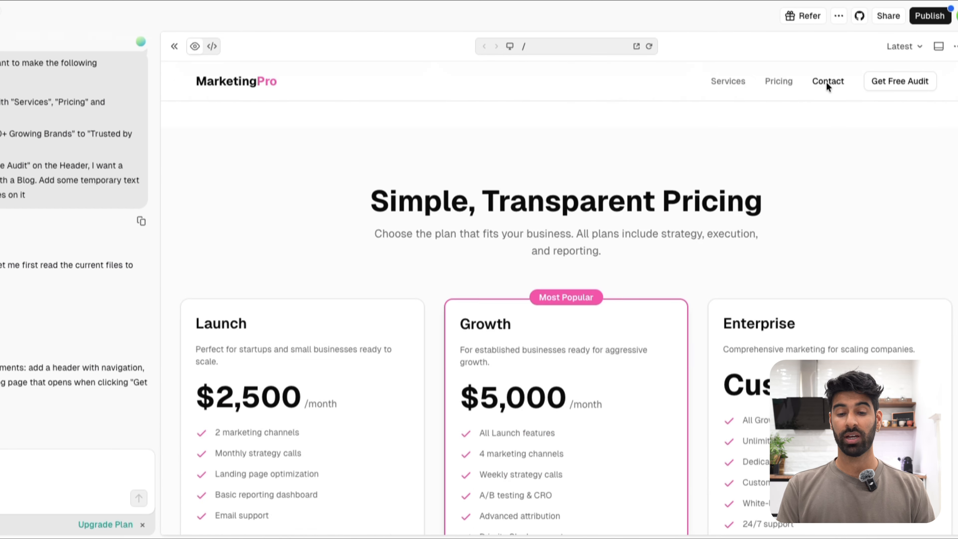
pyautogui.scroll(10, 790, 189)
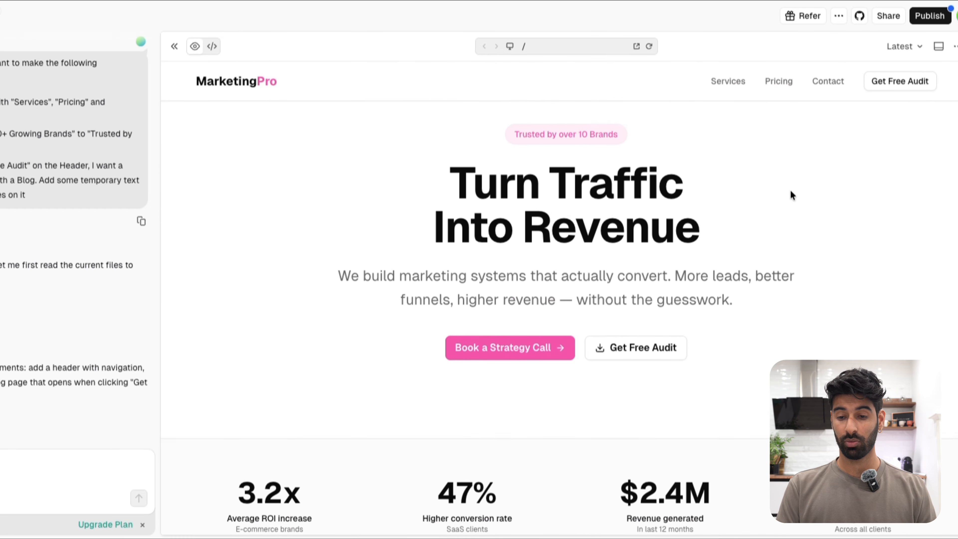
# - Open the blog page through the header's Get Free Audit link and review its articles and Free Marketing Audit section
pyautogui.click(892, 89)
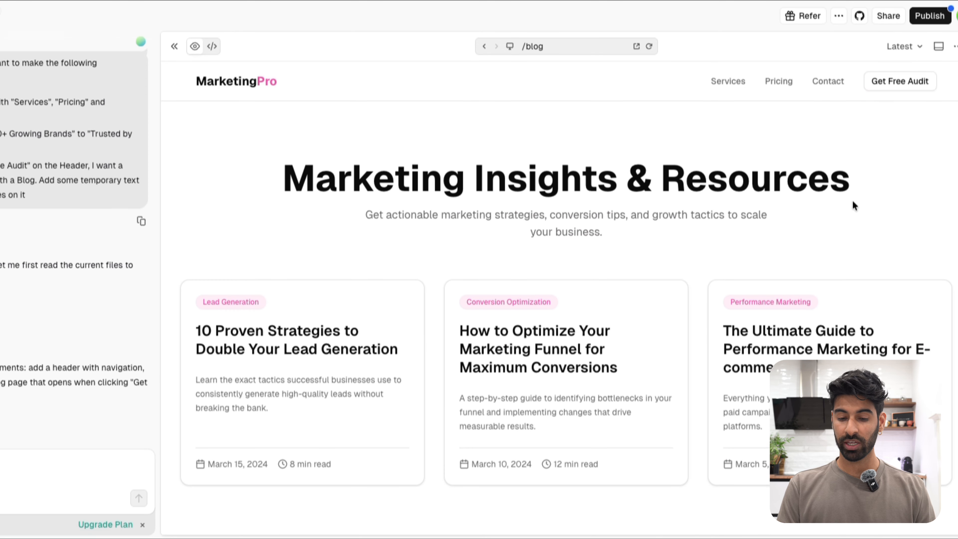
pyautogui.scroll(-9, 856, 206)
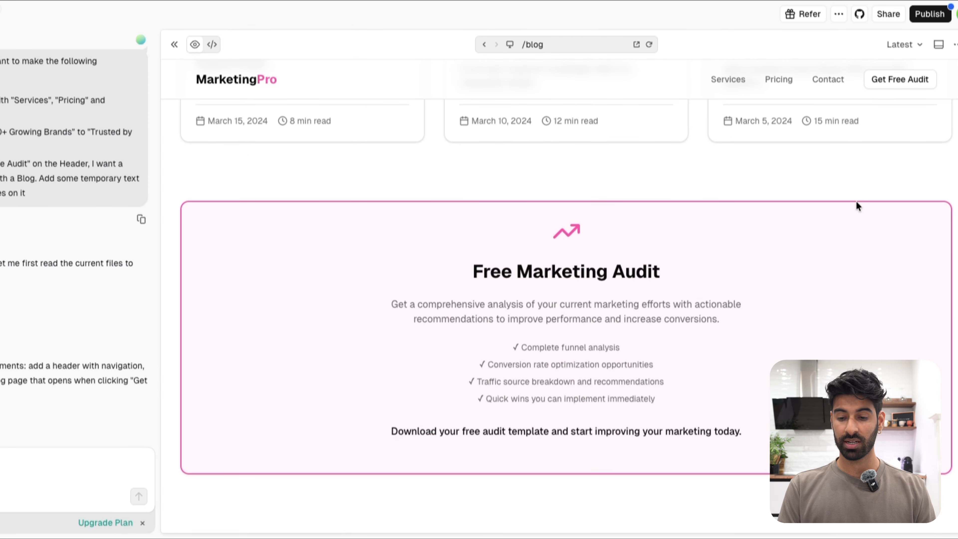
pyautogui.scroll(10, 856, 202)
pyautogui.scroll(-10, 857, 203)
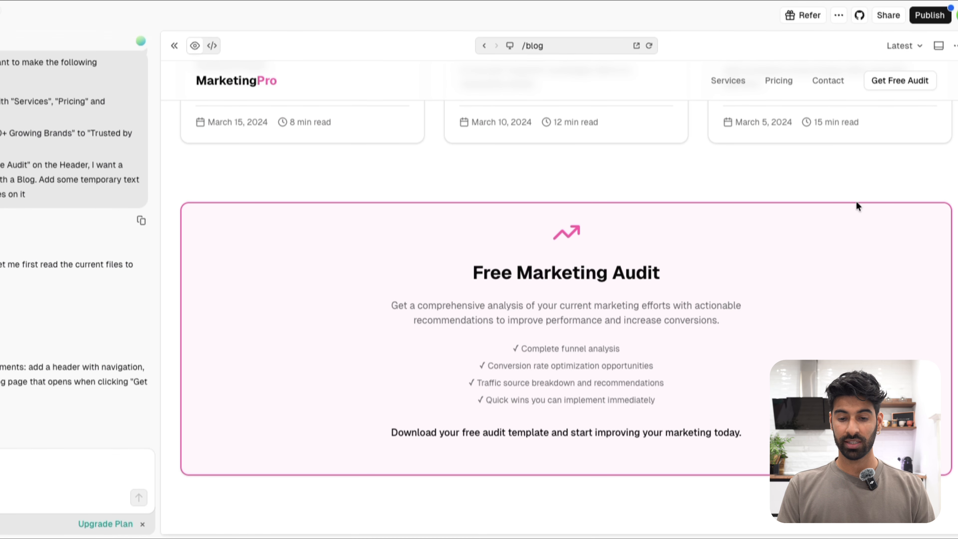
pyautogui.scroll(10, 856, 206)
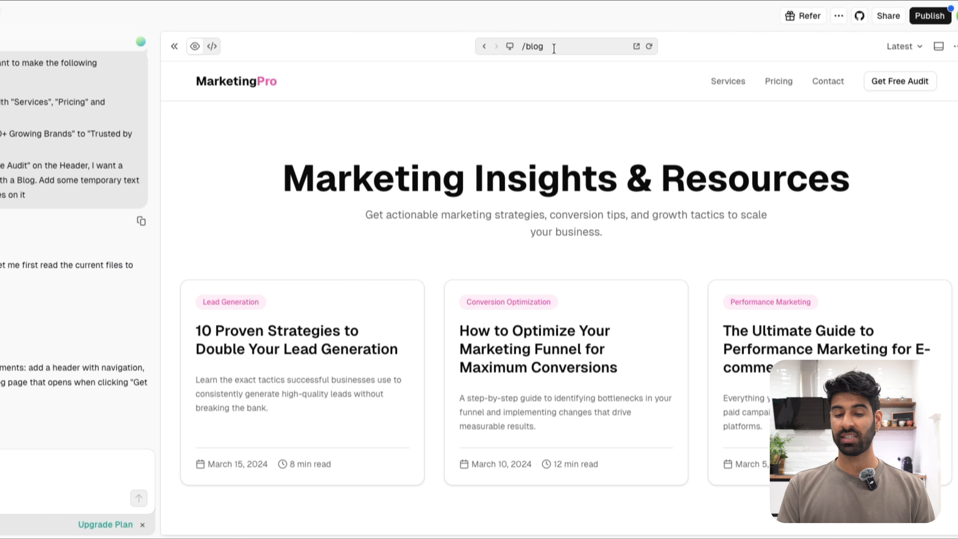
# - Return to the home page through the MarketingPro logo and look over its metrics and services sections
pyautogui.click(241, 86)
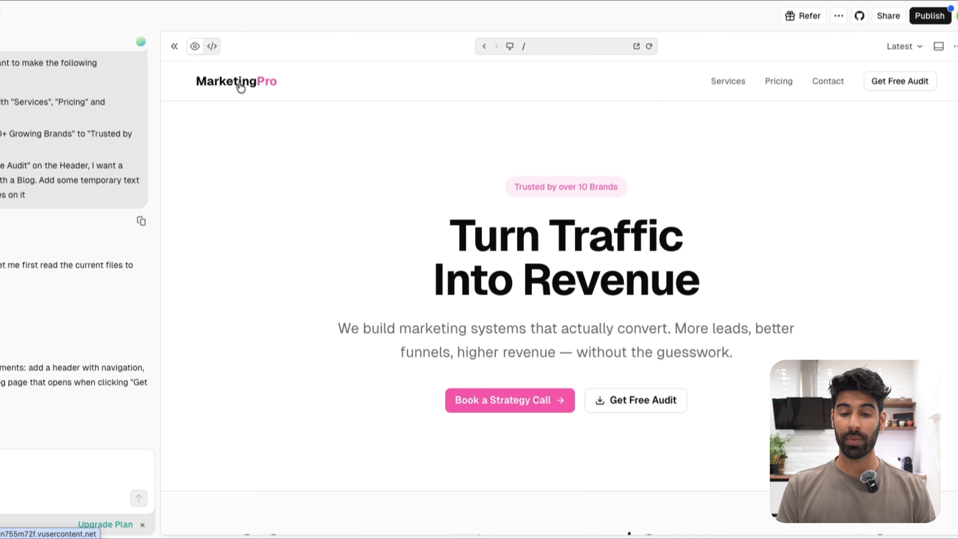
pyautogui.scroll(-15, 431, 245)
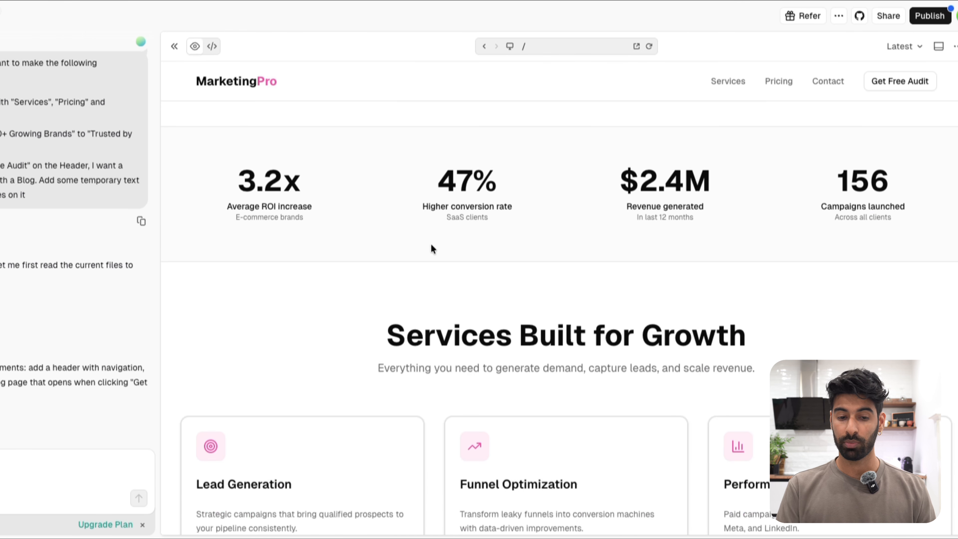
pyautogui.scroll(4, 430, 246)
pyautogui.scroll(8, 433, 248)
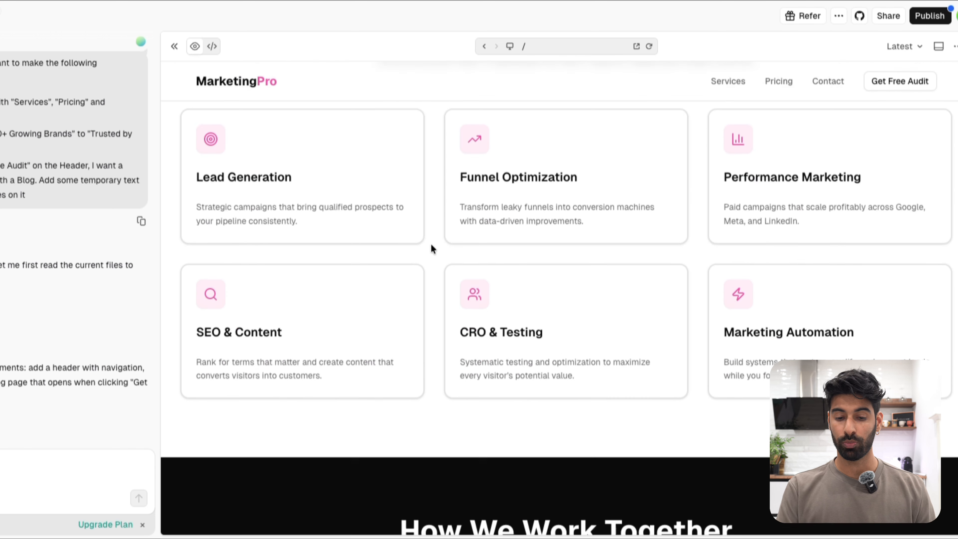